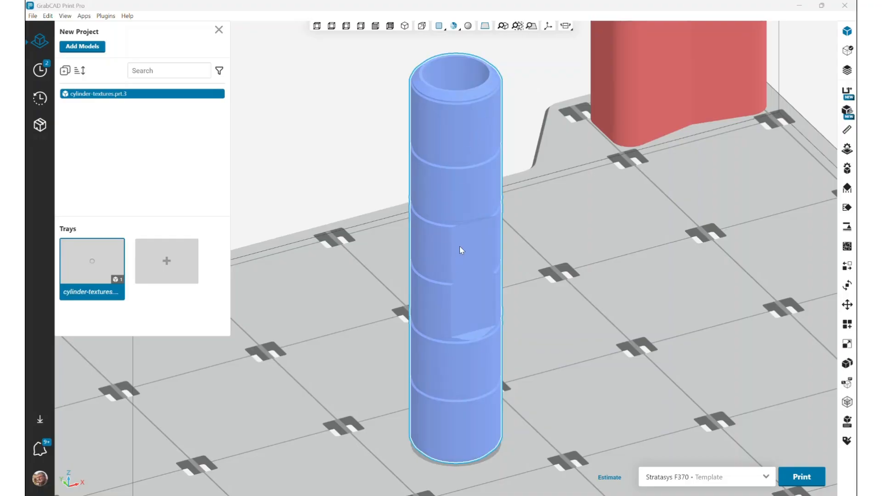
# Apply the custom texture image Stratasys.png to the flat face on the side of the cylinder
pyautogui.click(846, 248)
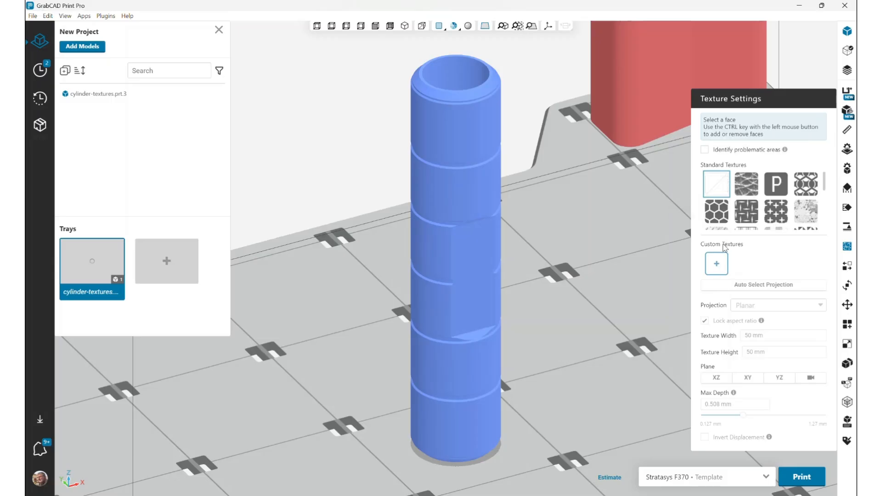
pyautogui.click(474, 285)
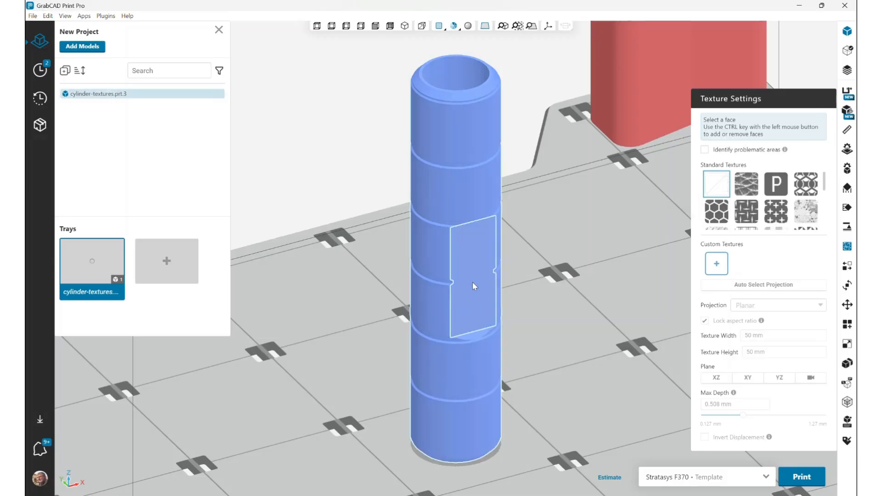
pyautogui.click(472, 282)
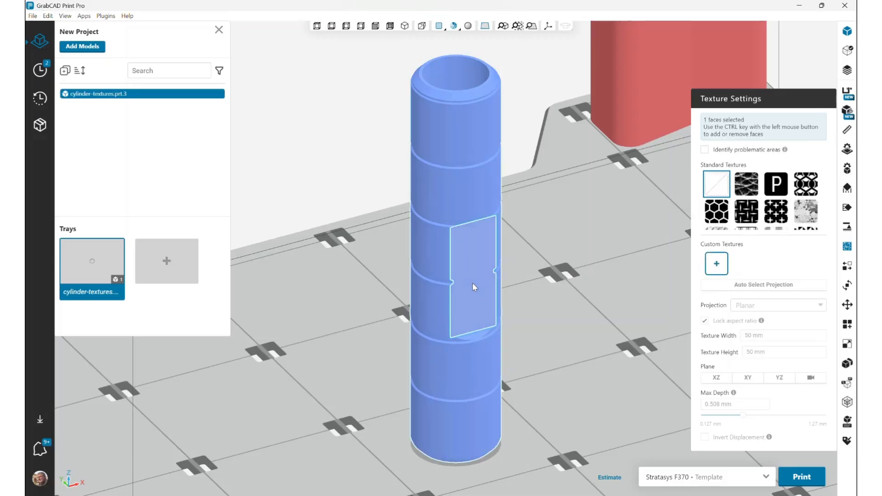
pyautogui.click(717, 264)
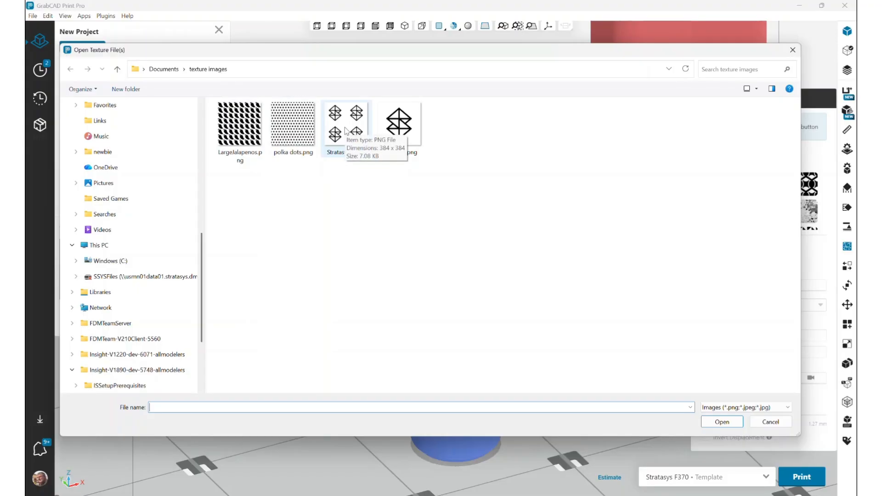
pyautogui.click(416, 126)
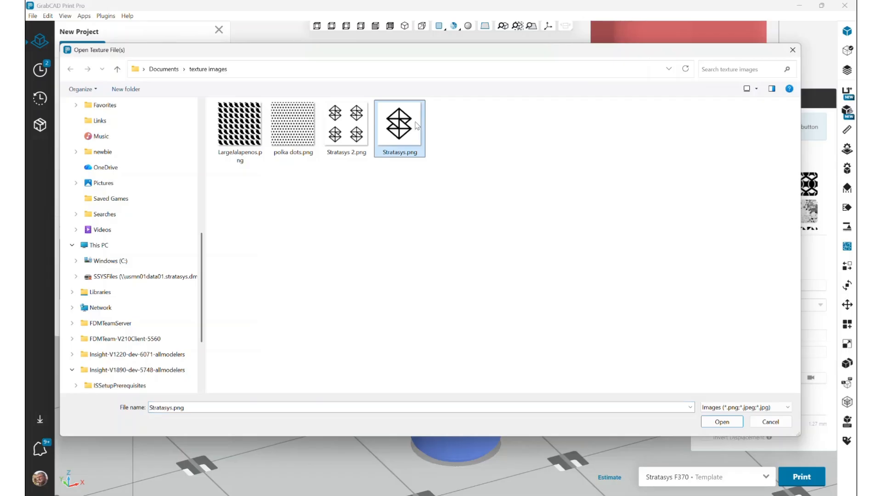
pyautogui.doubleClick(416, 125)
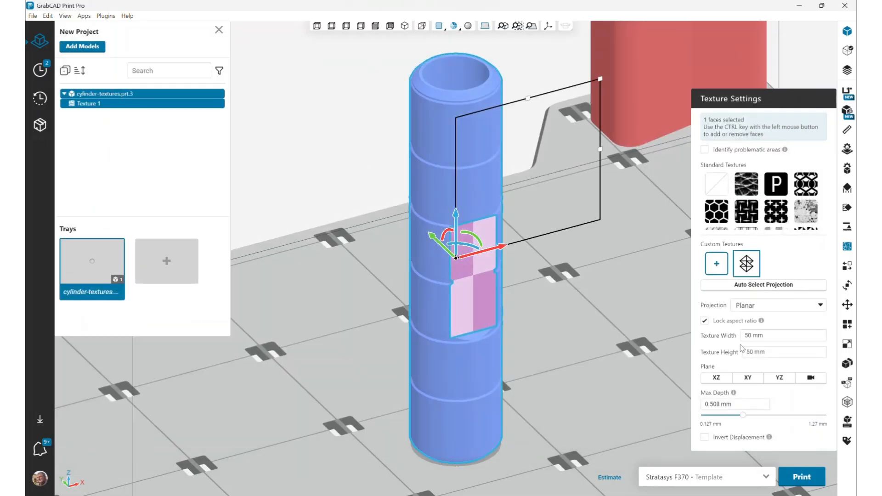
# Set the logo texture's width to 20 mm with the aspect ratio locked
pyautogui.moveTo(754, 335); pyautogui.dragTo(739, 343)
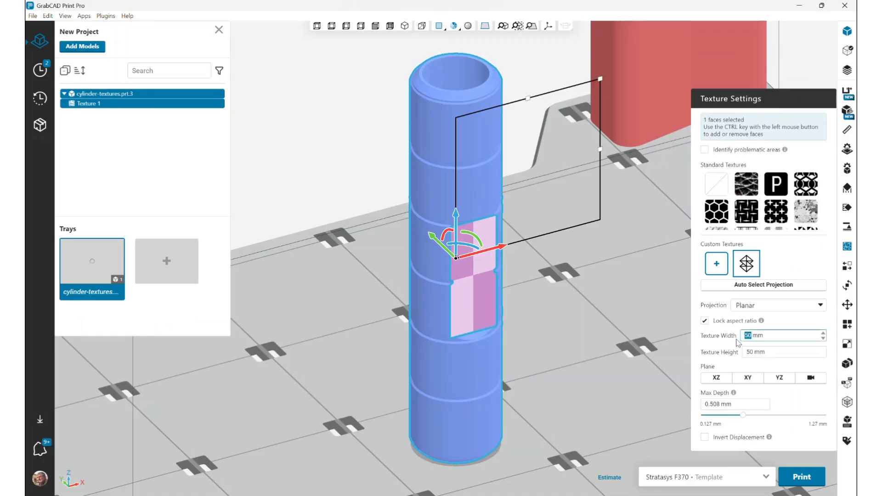
pyautogui.write('20')
pyautogui.press('Return')
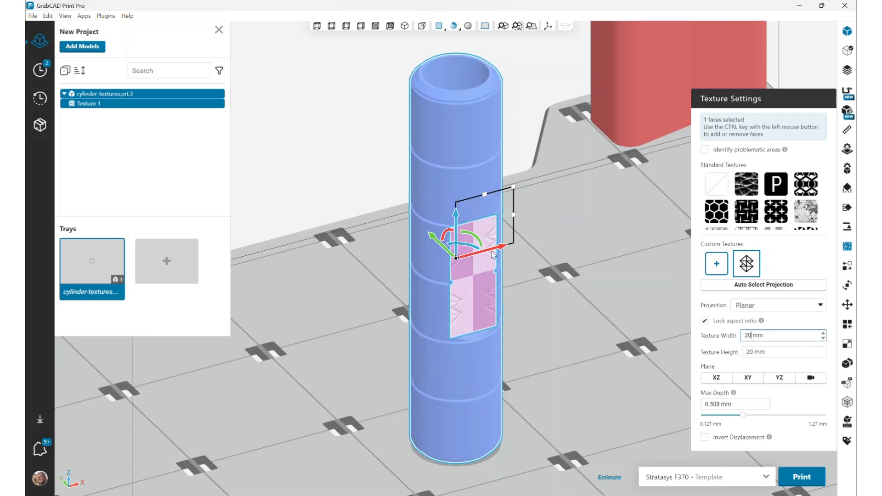
# Shift the logo texture so whole logos sit centred on the flat face, and shrink it to about 19.4 mm
pyautogui.moveTo(488, 256); pyautogui.dragTo(514, 246)
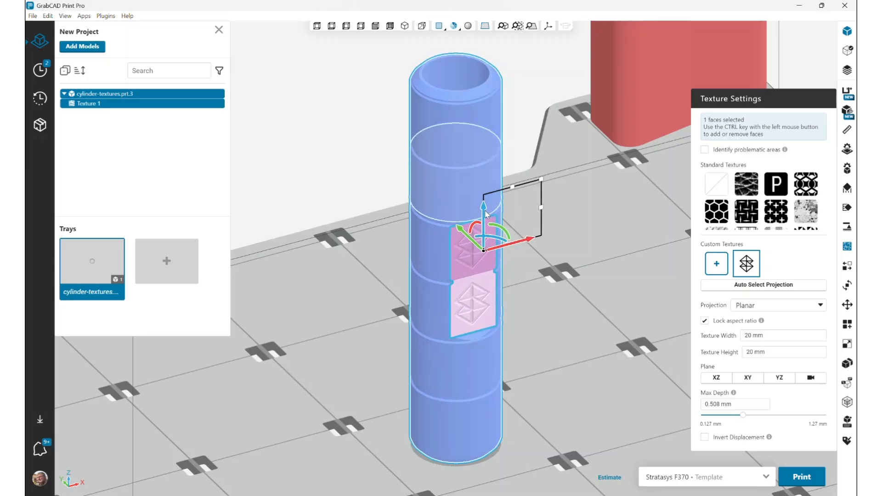
pyautogui.moveTo(484, 221); pyautogui.dragTo(483, 220)
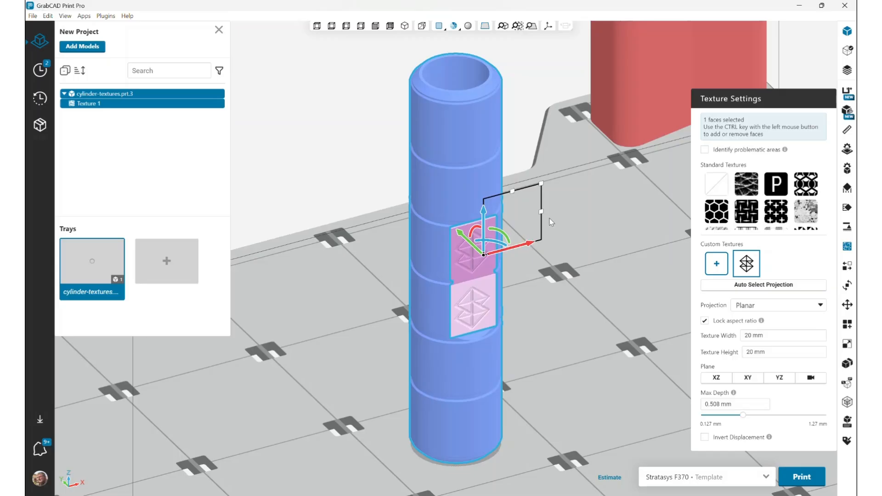
pyautogui.moveTo(541, 183)
pyautogui.mouseDown()
pyautogui.moveTo(558, 170)
pyautogui.moveTo(540, 185)
pyautogui.mouseUp()
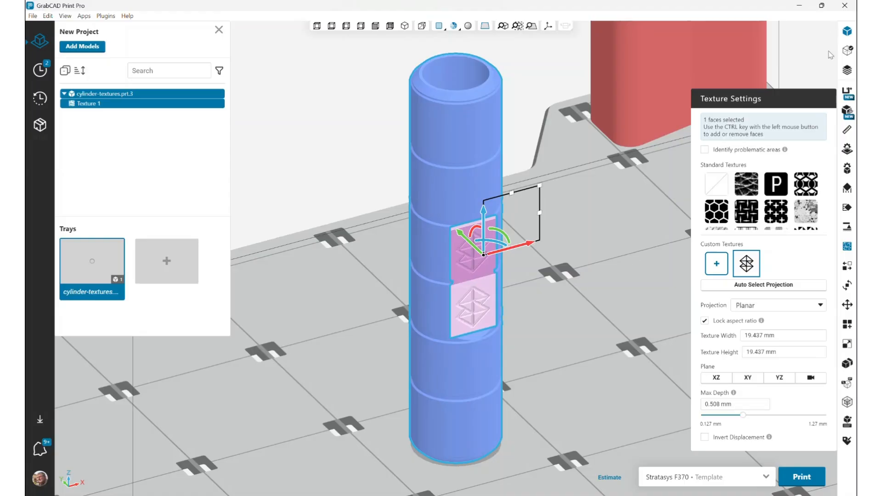
# Slice the tray, examine the logo texture on the flat face in the slice preview, and return to the model view
pyautogui.click(847, 70)
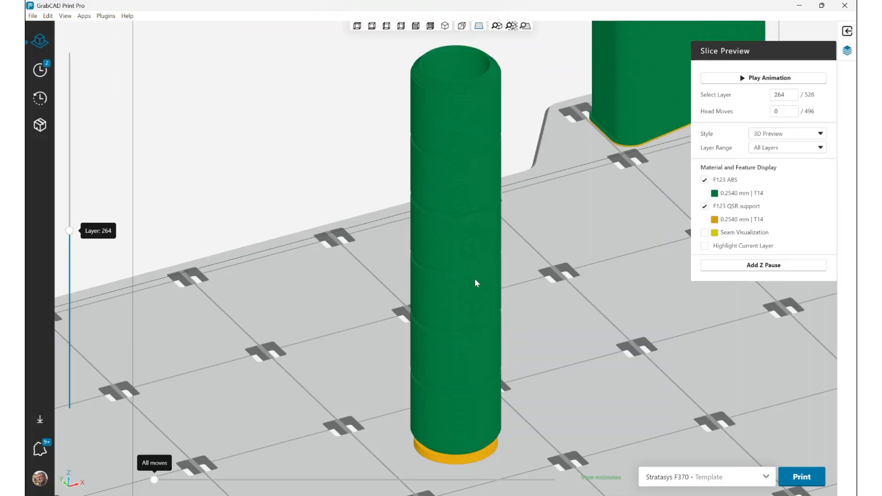
pyautogui.scroll(3, 469, 287)
pyautogui.scroll(2, 467, 291)
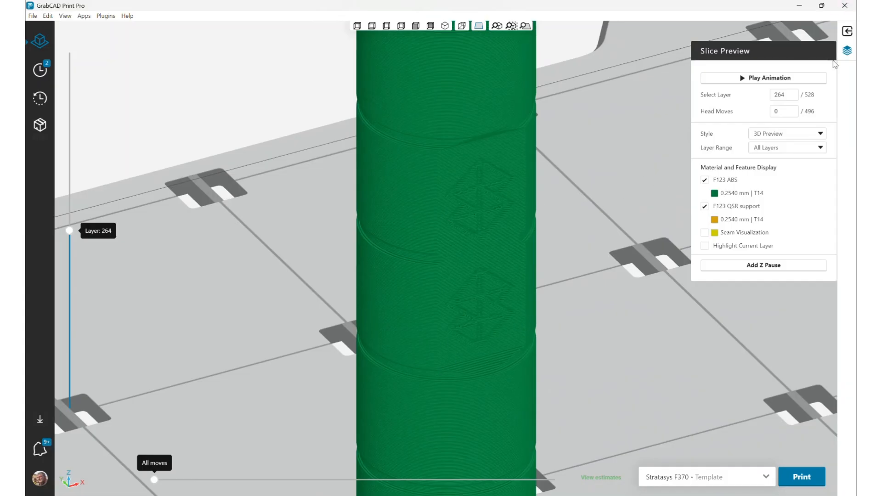
pyautogui.click(847, 31)
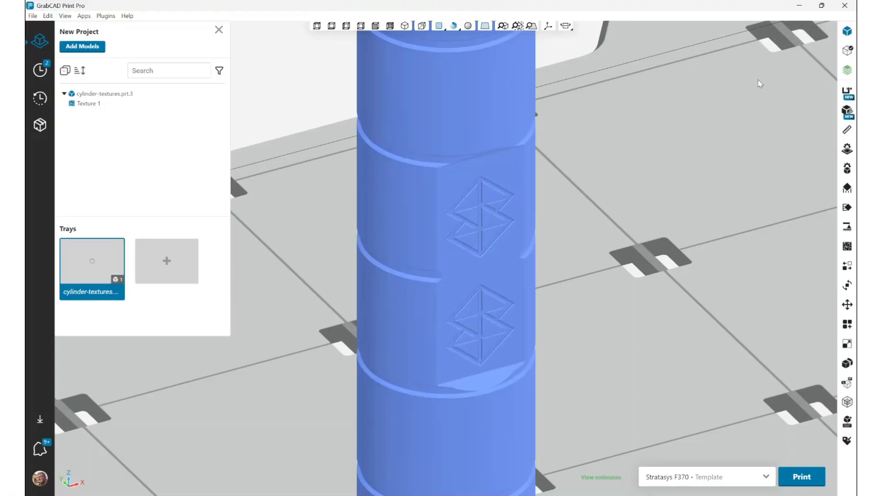
# Apply the custom texture image LargeJalapenos.png to the cylindrical band just above the flat face
pyautogui.click(848, 248)
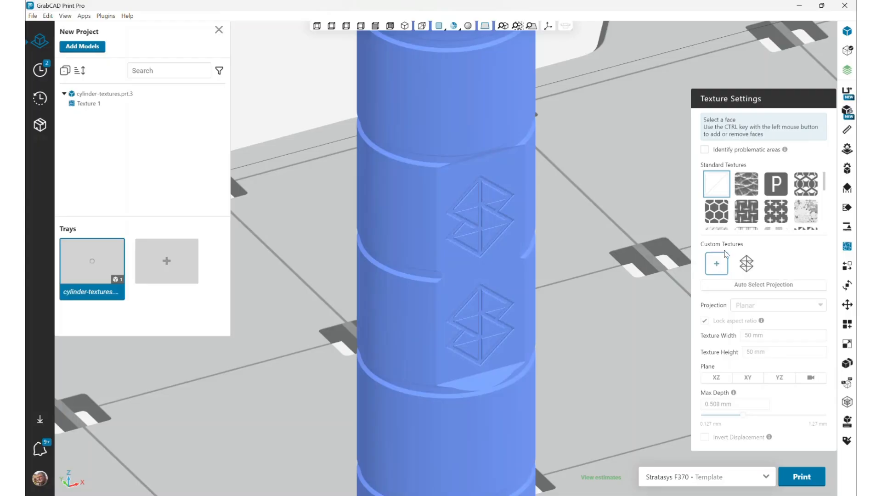
pyautogui.click(425, 116)
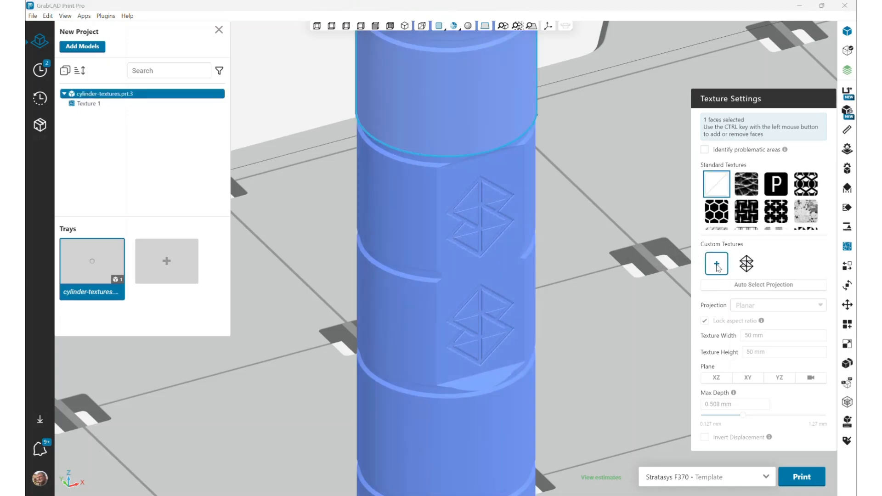
pyautogui.click(717, 265)
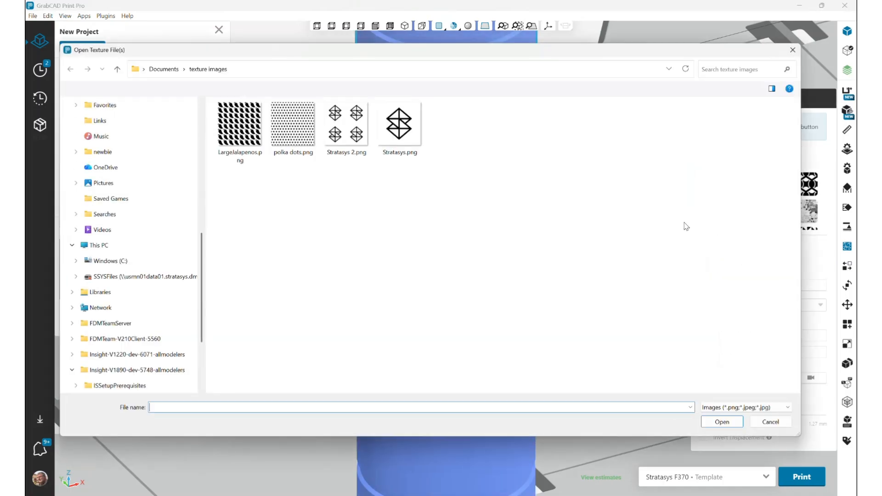
pyautogui.click(239, 132)
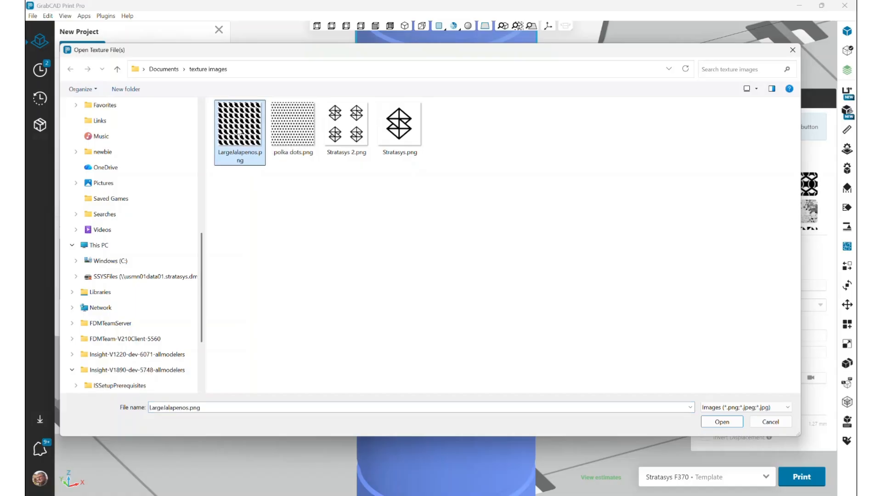
pyautogui.doubleClick(239, 132)
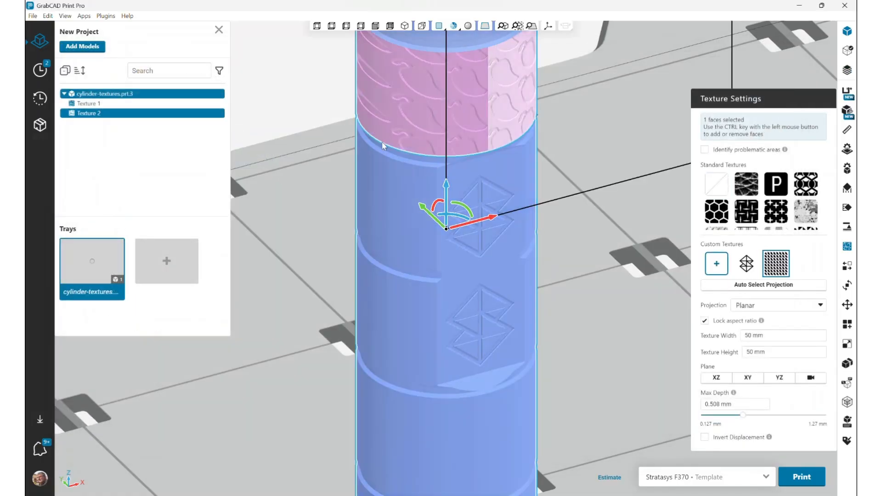
# Change the jalapeno texture's projection to Cylindrical so the pattern wraps around the band
pyautogui.moveTo(376, 162); pyautogui.dragTo(386, 241, button='middle')
pyautogui.moveTo(386, 241); pyautogui.dragTo(418, 251, button='right')
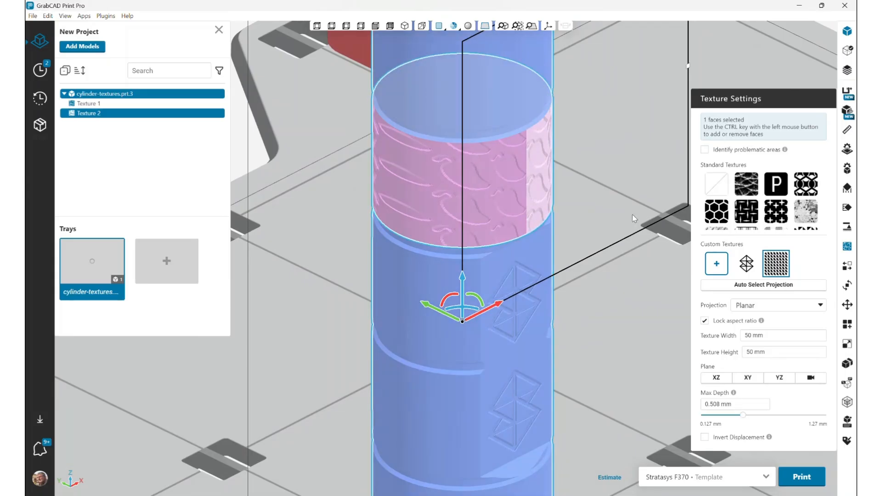
pyautogui.click(778, 308)
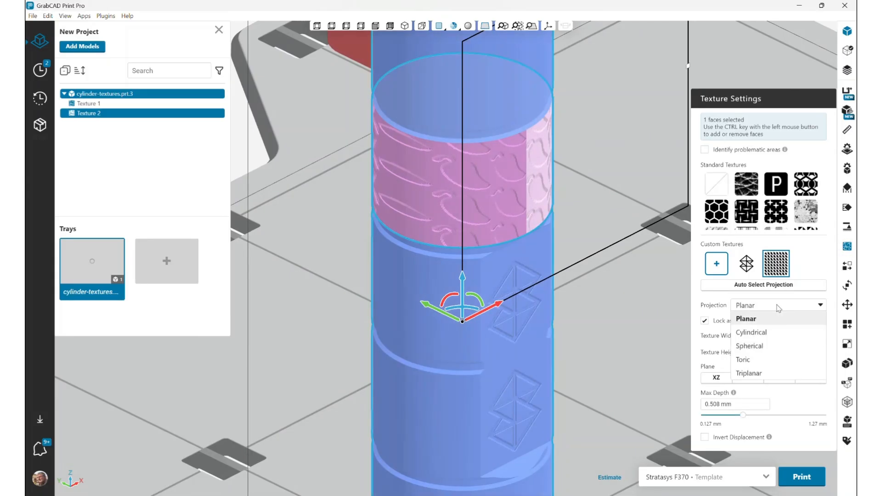
pyautogui.click(771, 332)
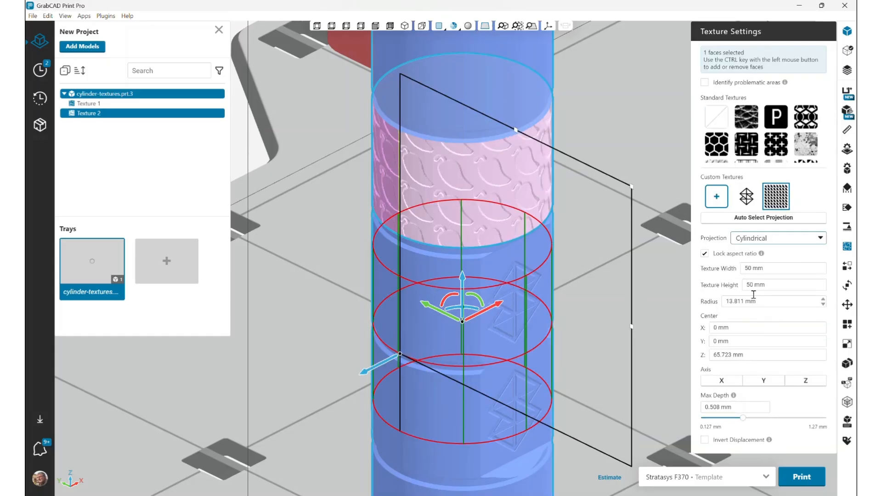
# Enlarge the jalapeno texture to 55 mm wide and lower its projection centre to about Z 62.2 mm
pyautogui.moveTo(426, 240); pyautogui.dragTo(448, 241, button='right')
pyautogui.rightClick(448, 241)
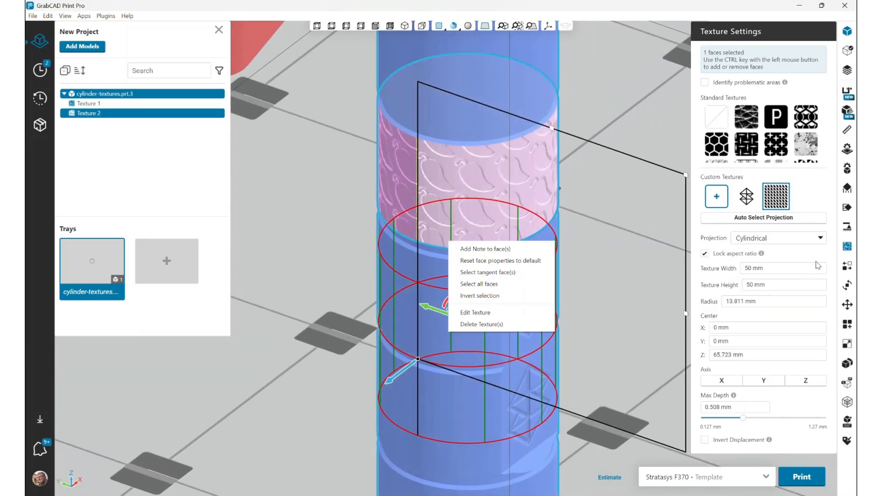
pyautogui.click(822, 268)
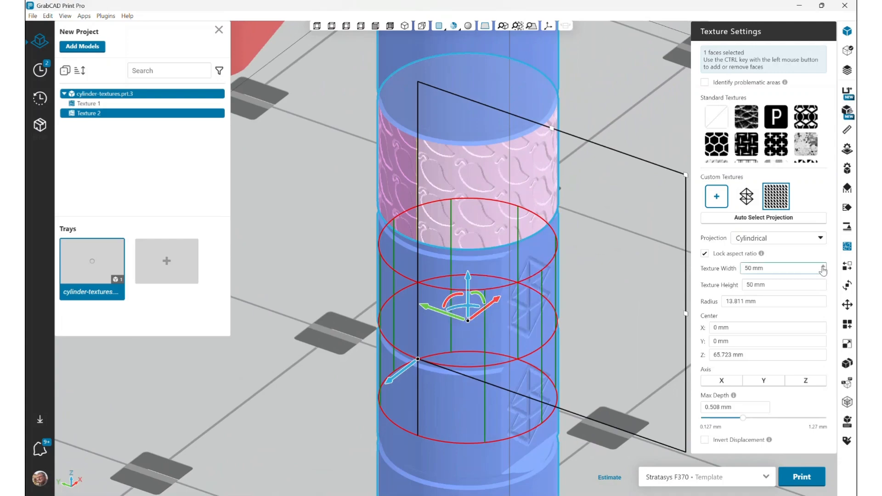
pyautogui.click(822, 267)
pyautogui.click(822, 266)
pyautogui.click(823, 266)
pyautogui.click(823, 267)
pyautogui.click(822, 266)
pyautogui.moveTo(468, 278); pyautogui.dragTo(473, 300)
# Extend the jalapeno texture to the cylinder's five remaining outer band faces, leaving out the flat logo face
pyautogui.scroll(-5, 476, 288)
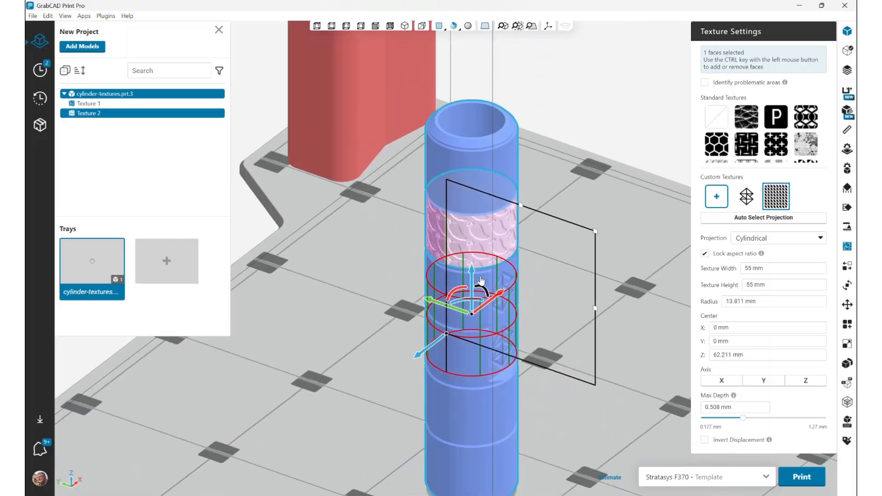
pyautogui.keyDown('ctrl'); pyautogui.click(500, 171); pyautogui.keyUp('ctrl')
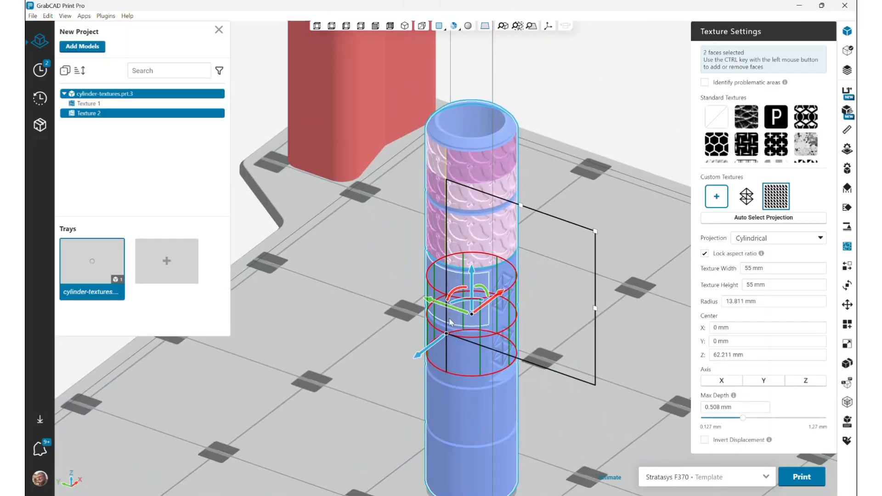
pyautogui.keyDown('ctrl'); pyautogui.click(457, 358); pyautogui.keyUp('ctrl')
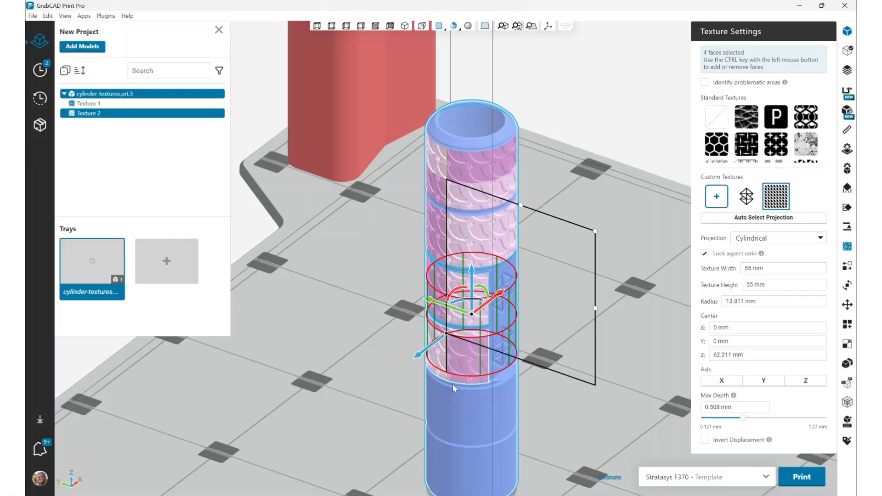
pyautogui.keyDown('ctrl'); pyautogui.click(454, 437); pyautogui.keyUp('ctrl')
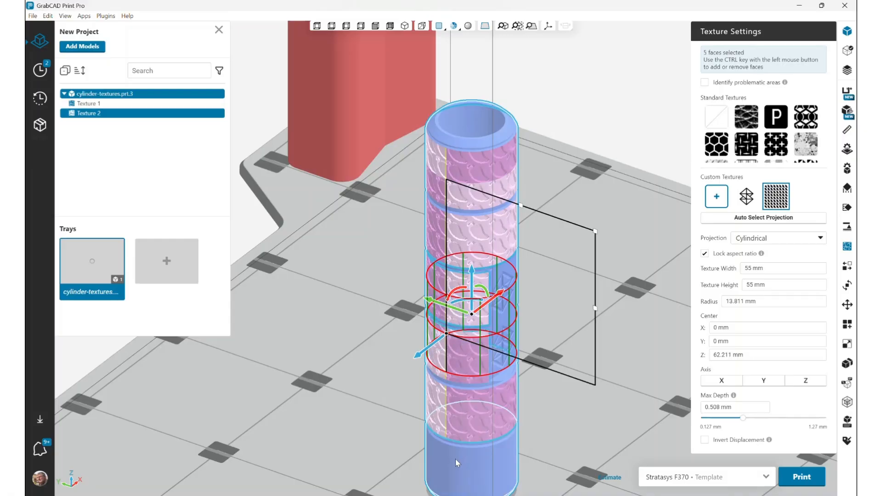
pyautogui.keyDown('ctrl'); pyautogui.click(455, 459); pyautogui.keyUp('ctrl')
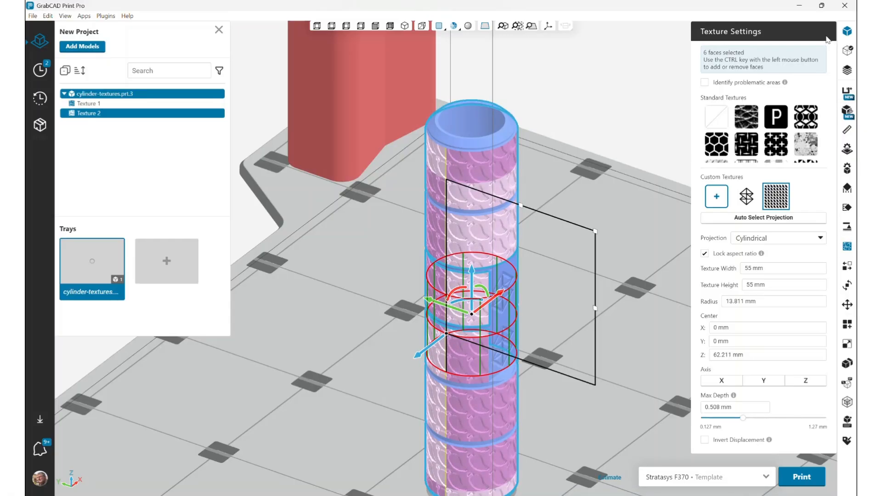
# Slice the tray again and examine the jalapeno and logo textures up close in the slice preview
pyautogui.click(847, 70)
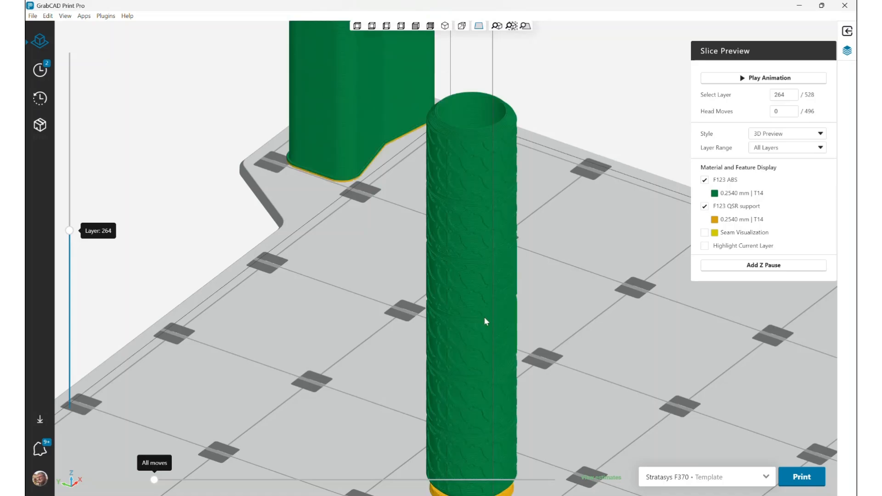
pyautogui.scroll(6, 485, 318)
pyautogui.moveTo(466, 314); pyautogui.dragTo(446, 293, button='middle')
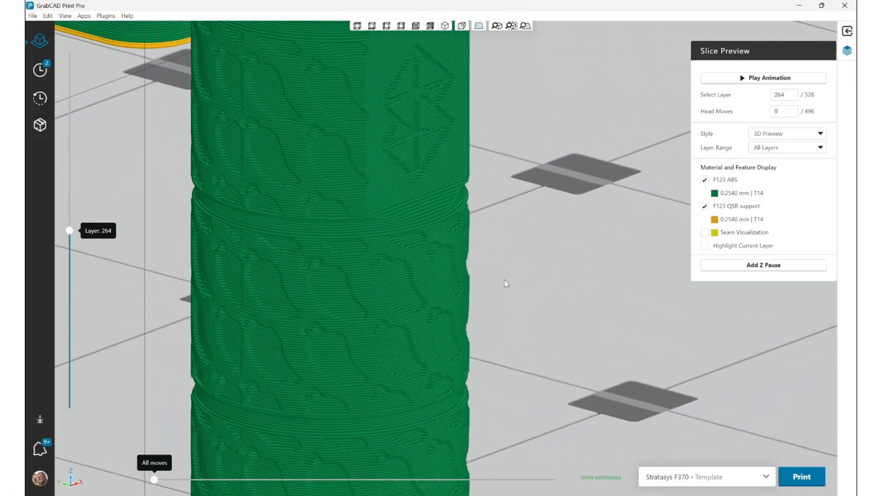